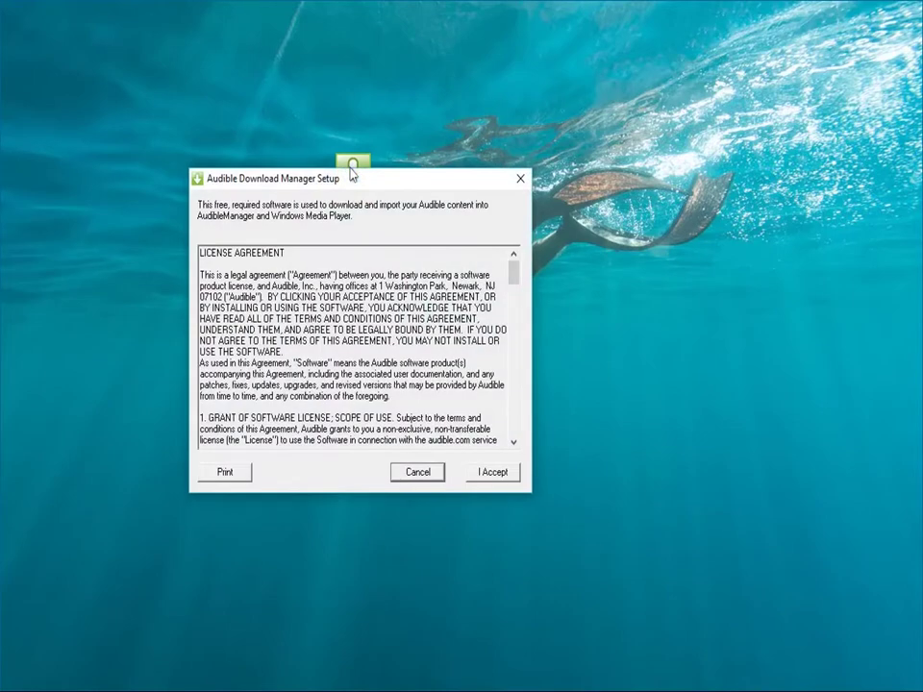
Step: Reinstall Audible Download Manager with import into Apple iTunes, and save its general settings with iTunes selected
left_click(488, 477)
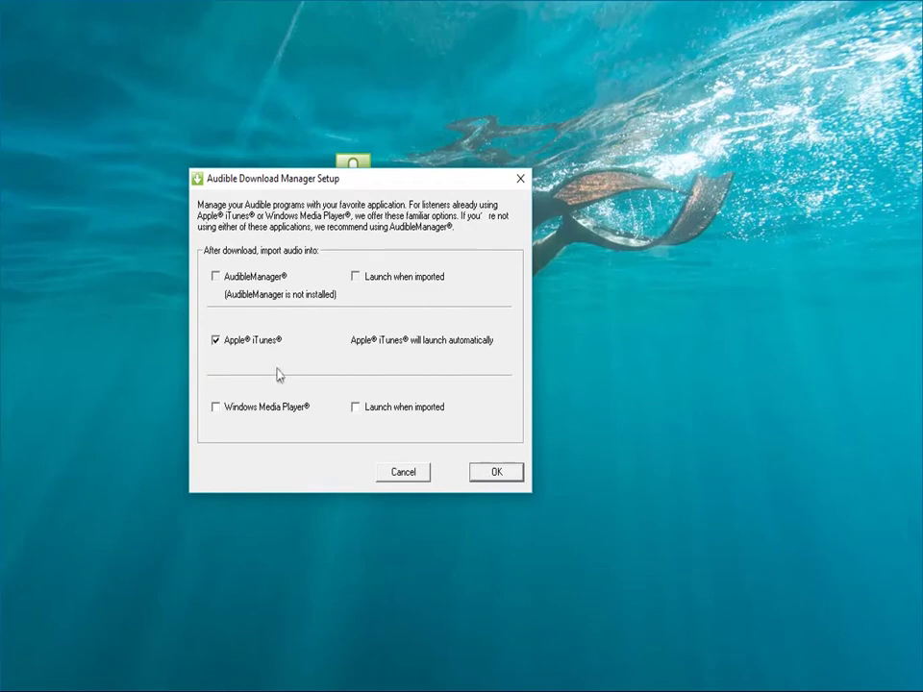
left_click(494, 478)
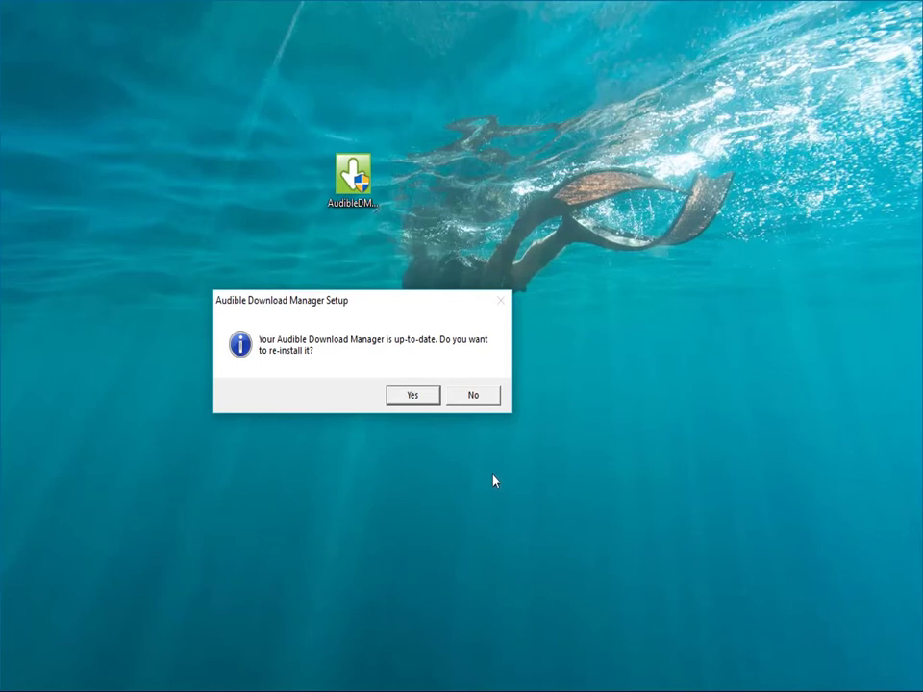
left_click(414, 397)
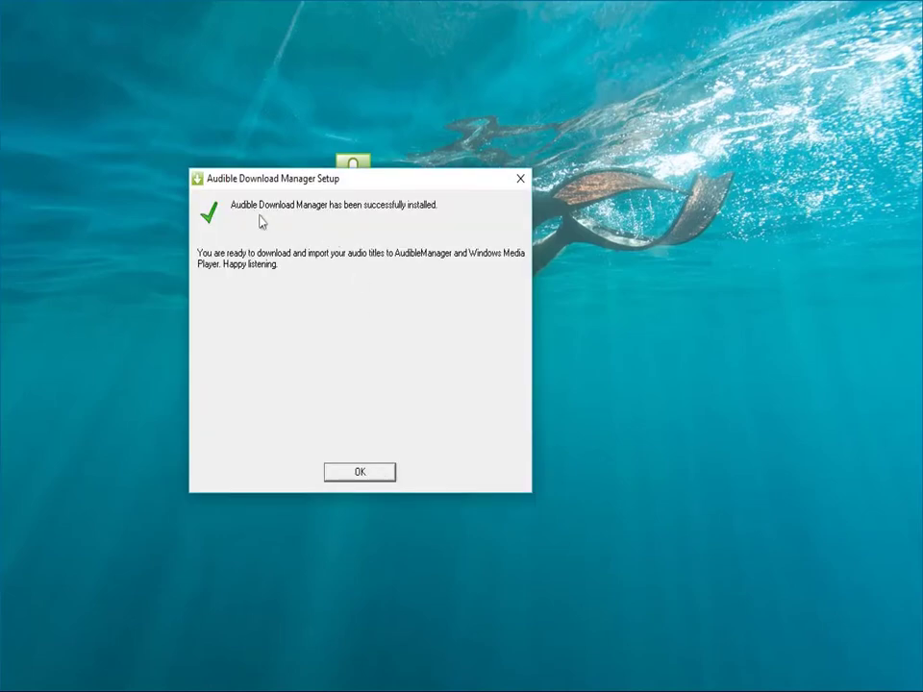
left_click(380, 478)
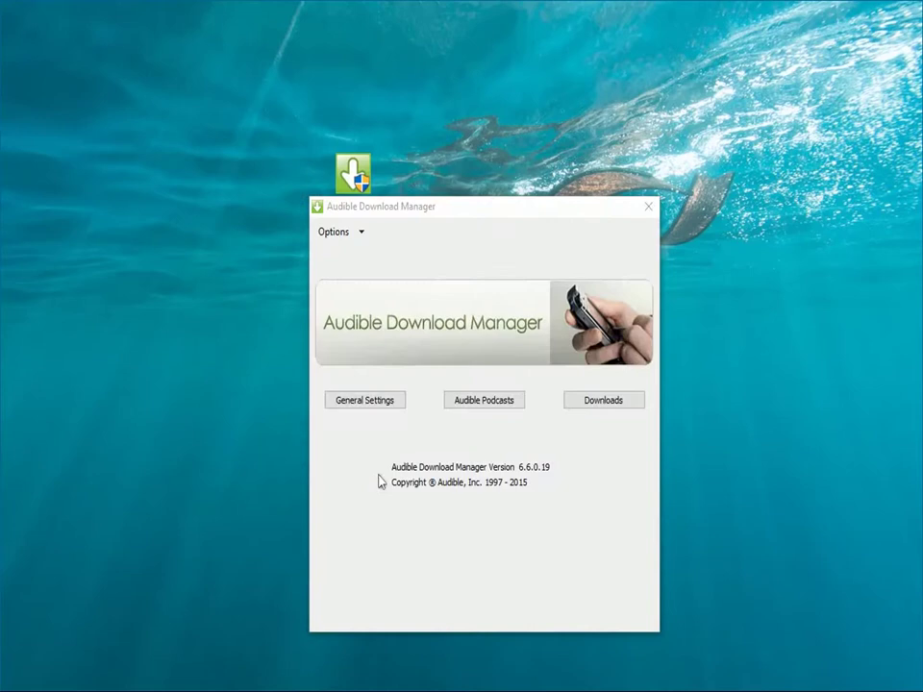
left_click(357, 405)
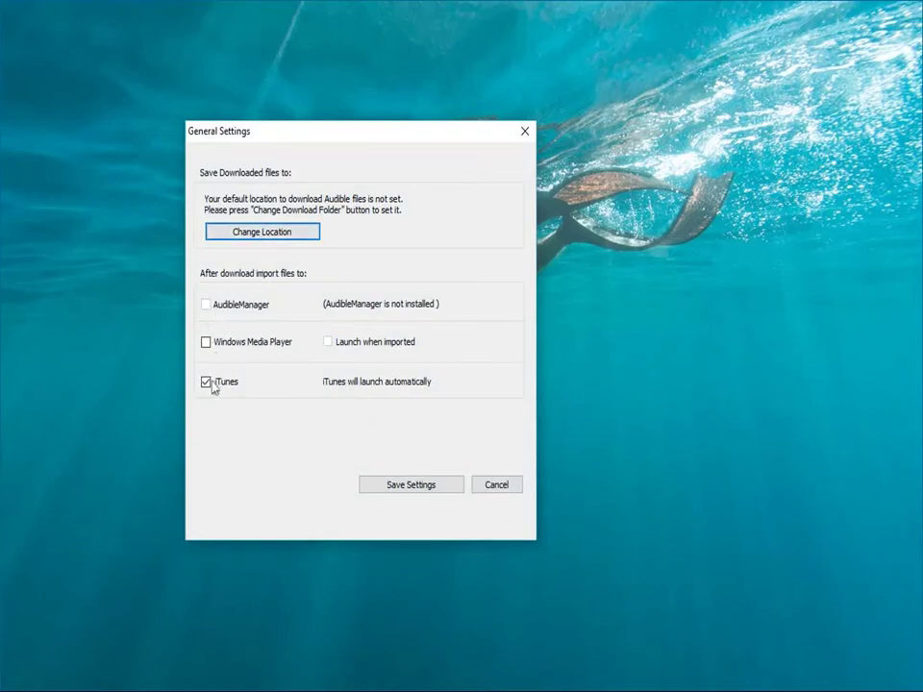
left_click(413, 486)
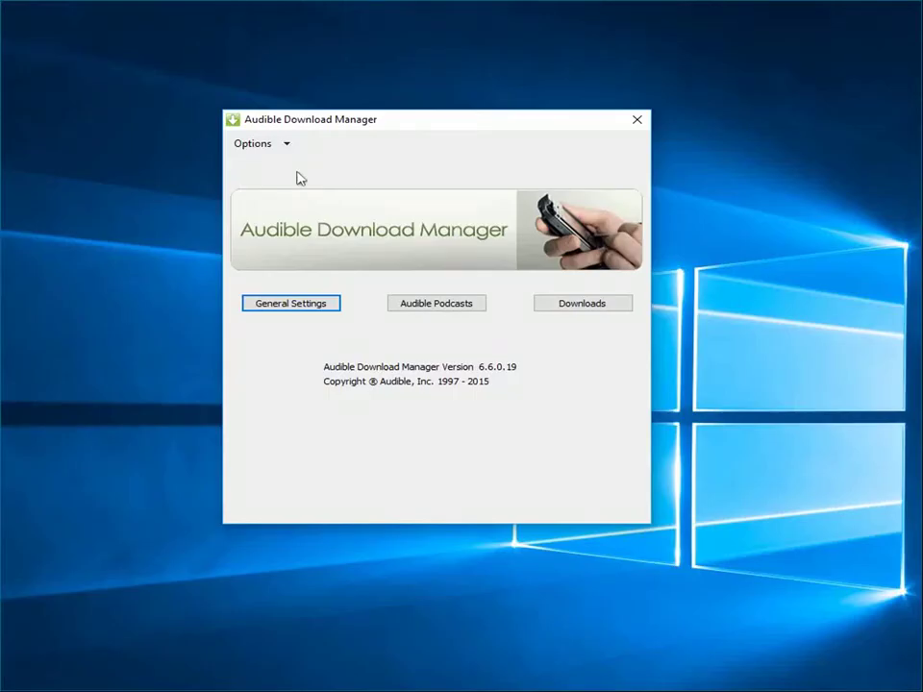
Step: Activate the PC in Audible Download Manager by entering the Amazon account password and signing in
left_click(274, 142)
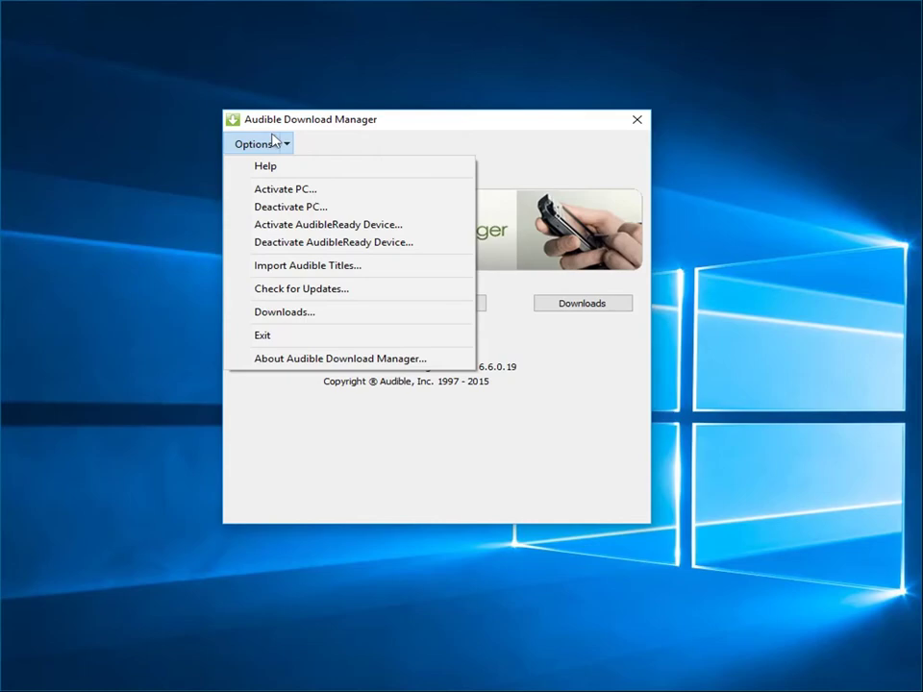
left_click(286, 190)
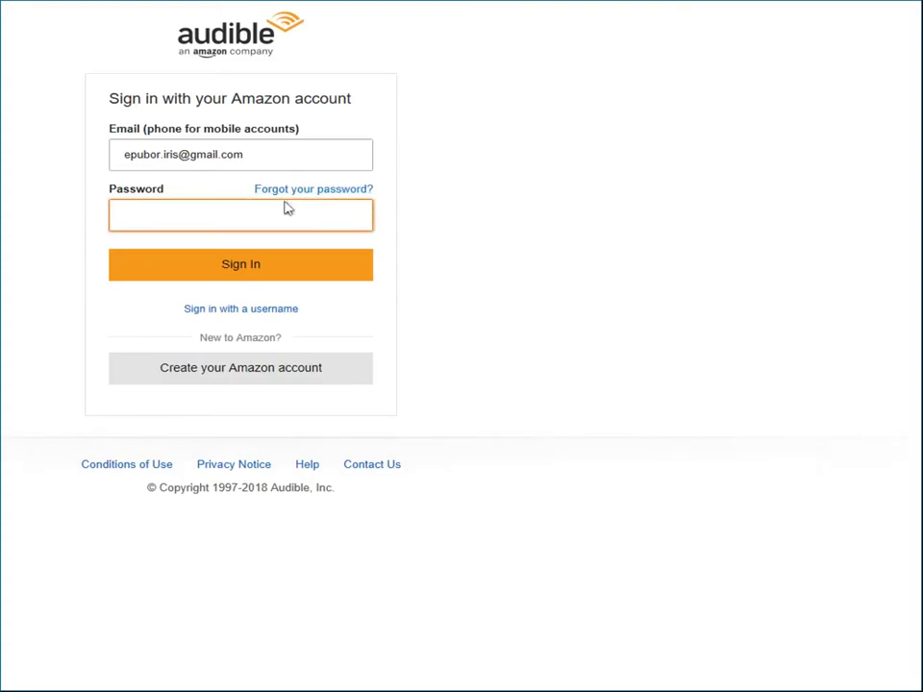
left_click(267, 221)
type("••••••••••••")
left_click(267, 265)
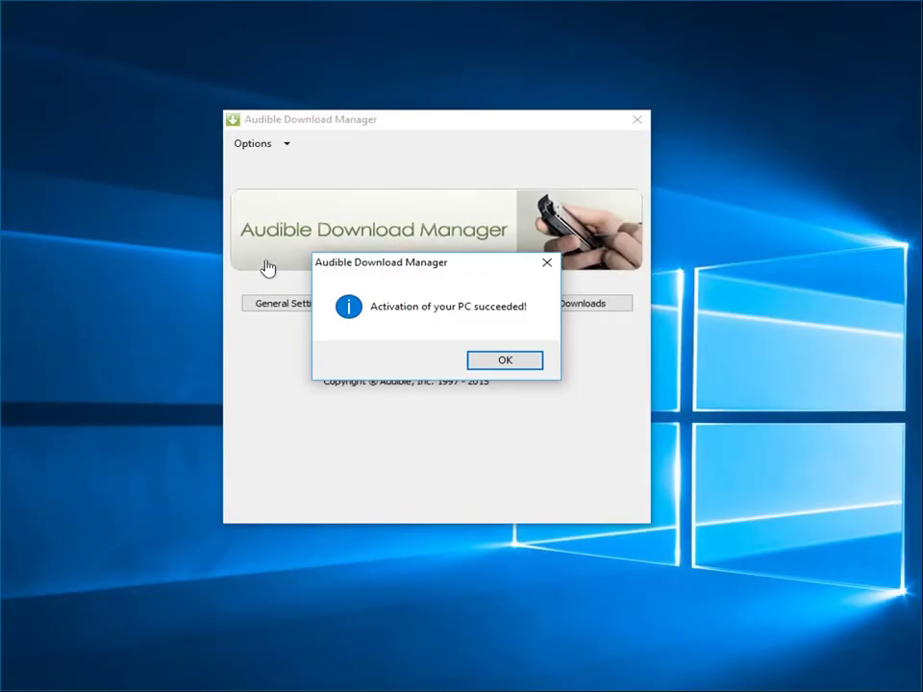
left_click(492, 366)
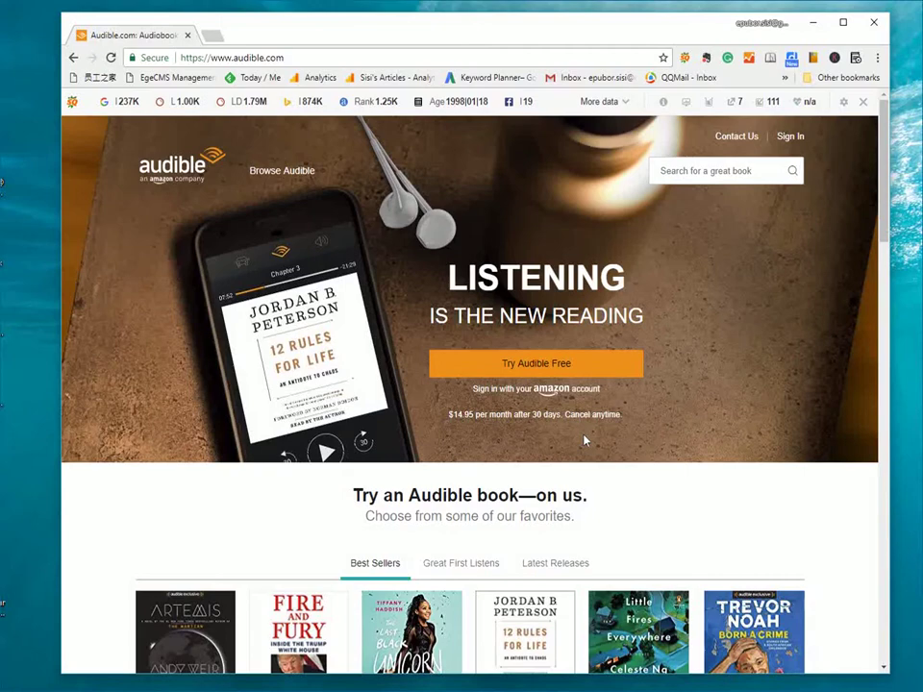
Step: Switch to Audible.com in Chrome, sign in with the saved Amazon account credentials and open the library
left_click(790, 137)
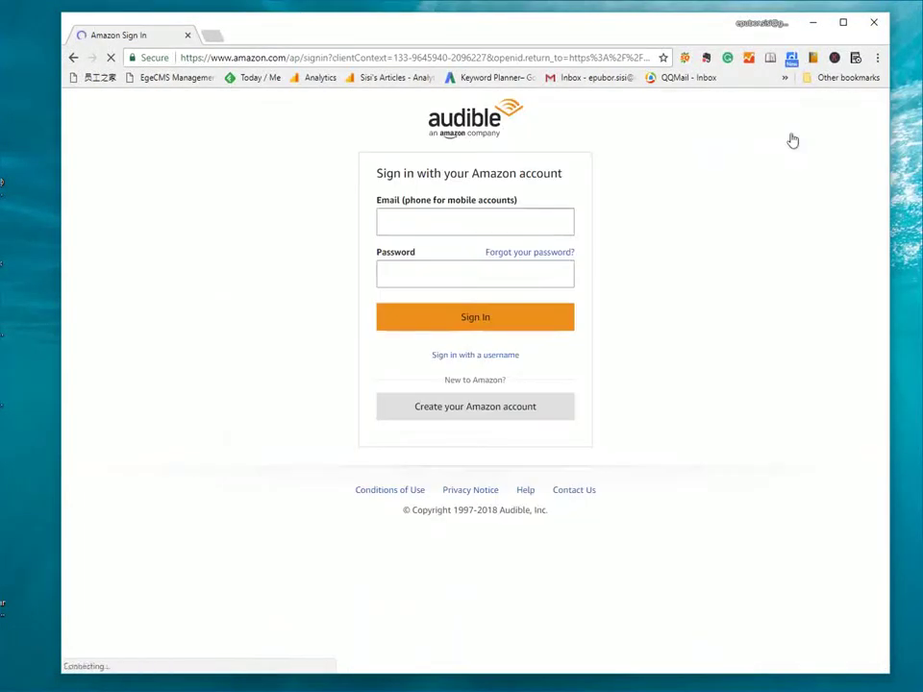
left_click(458, 221)
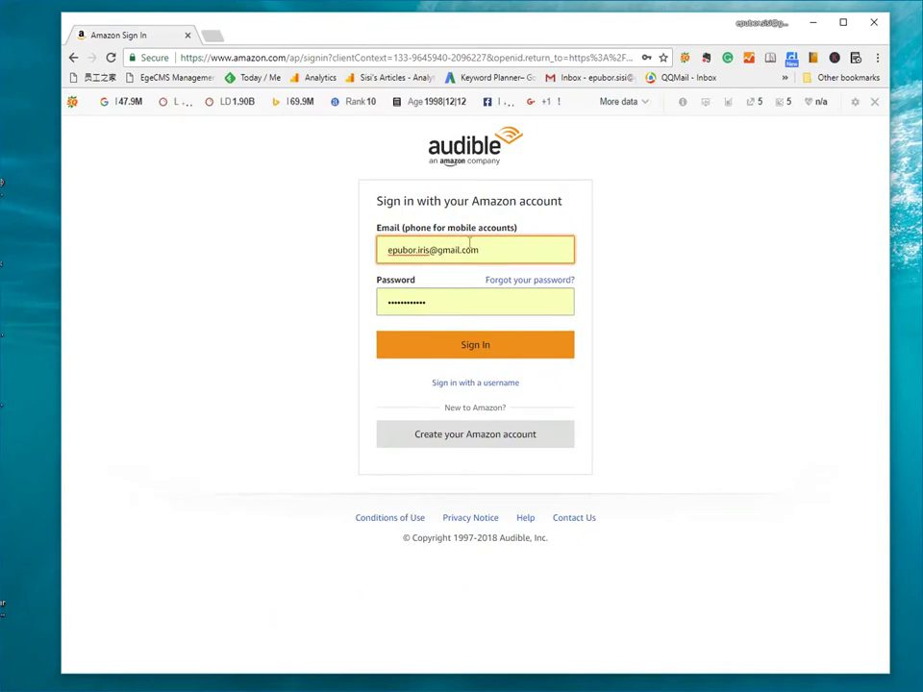
left_click(466, 354)
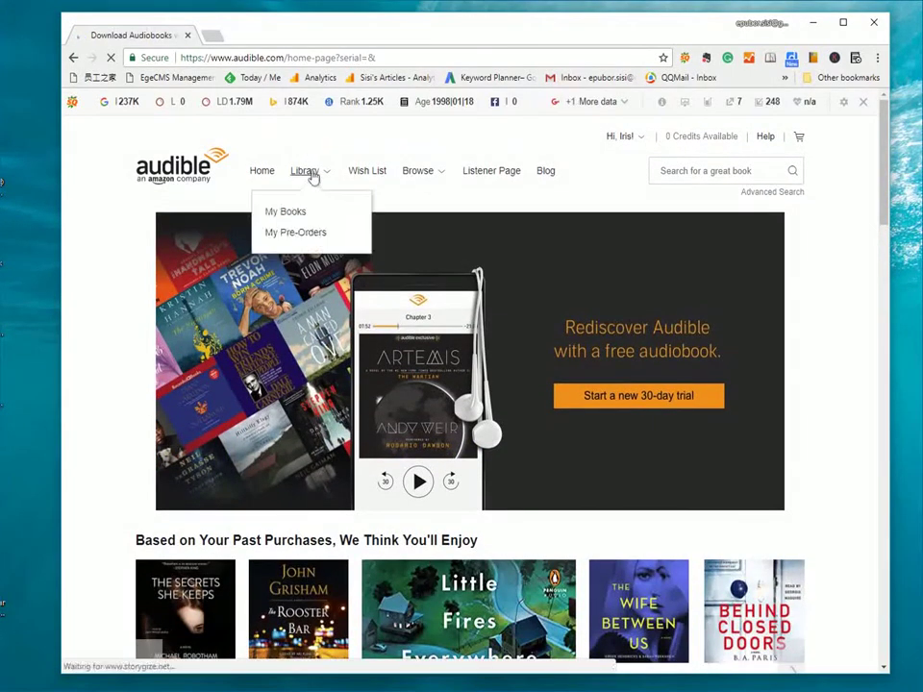
left_click(311, 175)
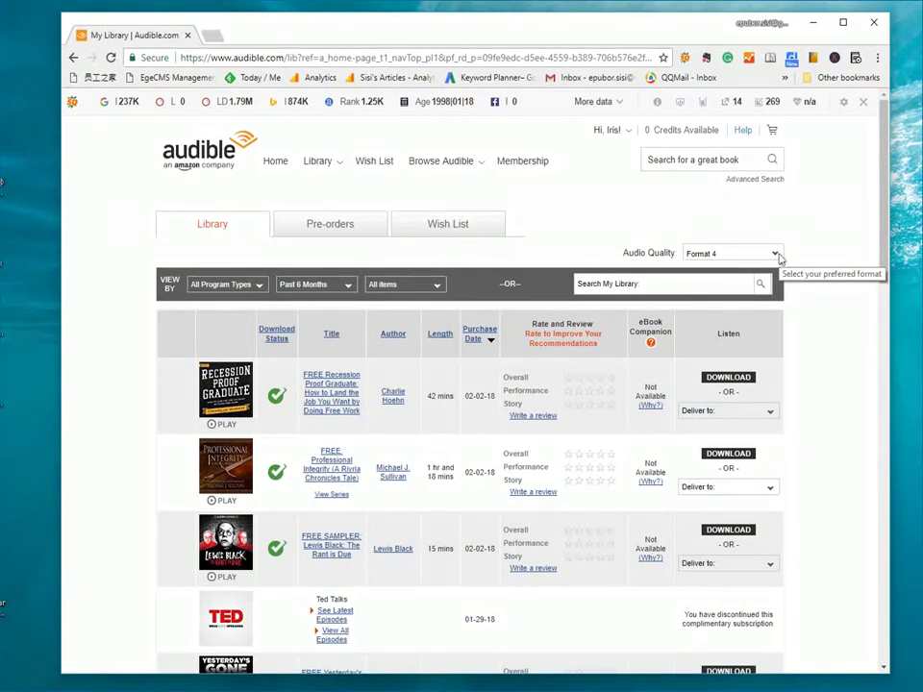
Step: With audio quality at Format 4, download "Before We Were Yours Part 1: A Novel", saving admhelper.adh to the Desktop
left_click(775, 254)
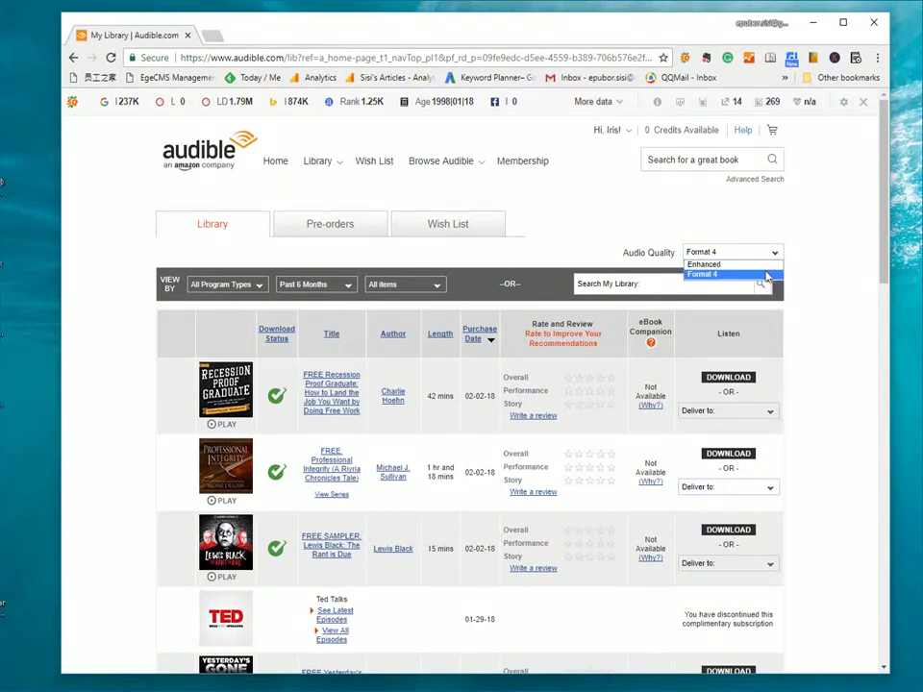
left_click(766, 276)
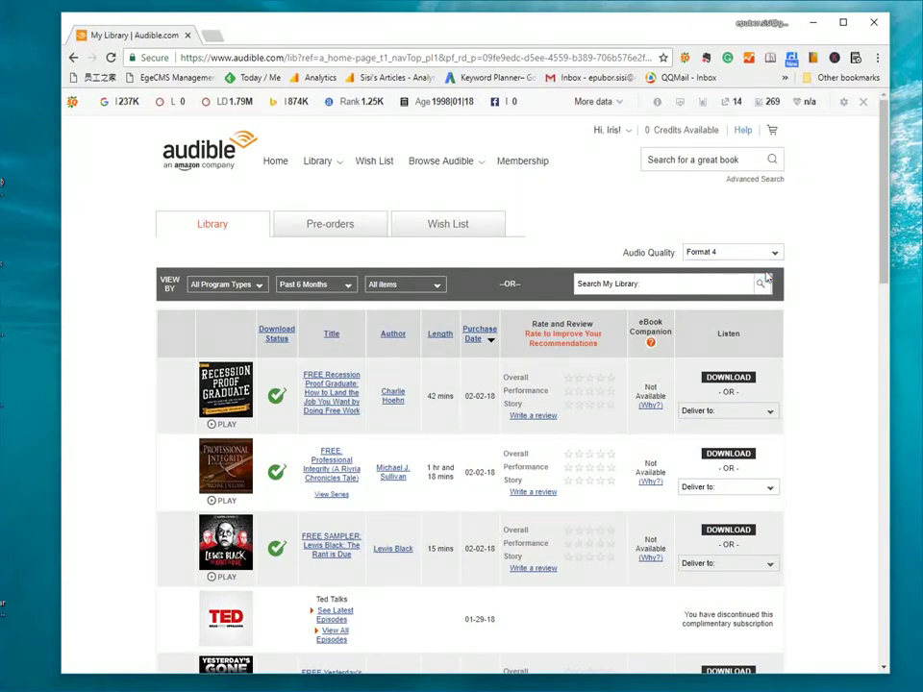
scroll(798, 419, "down", 5)
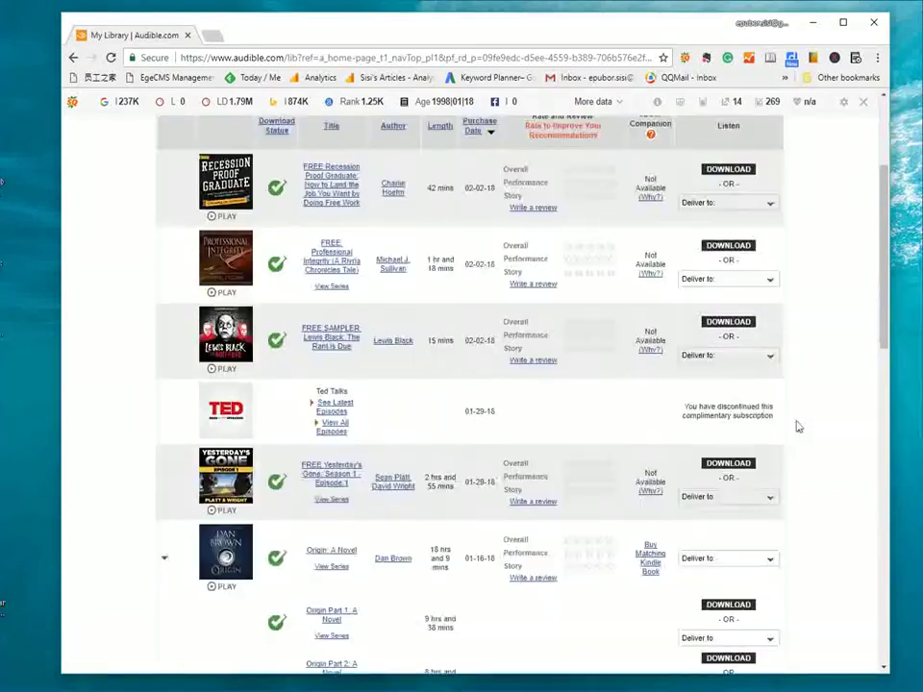
scroll(797, 428, "down", 1)
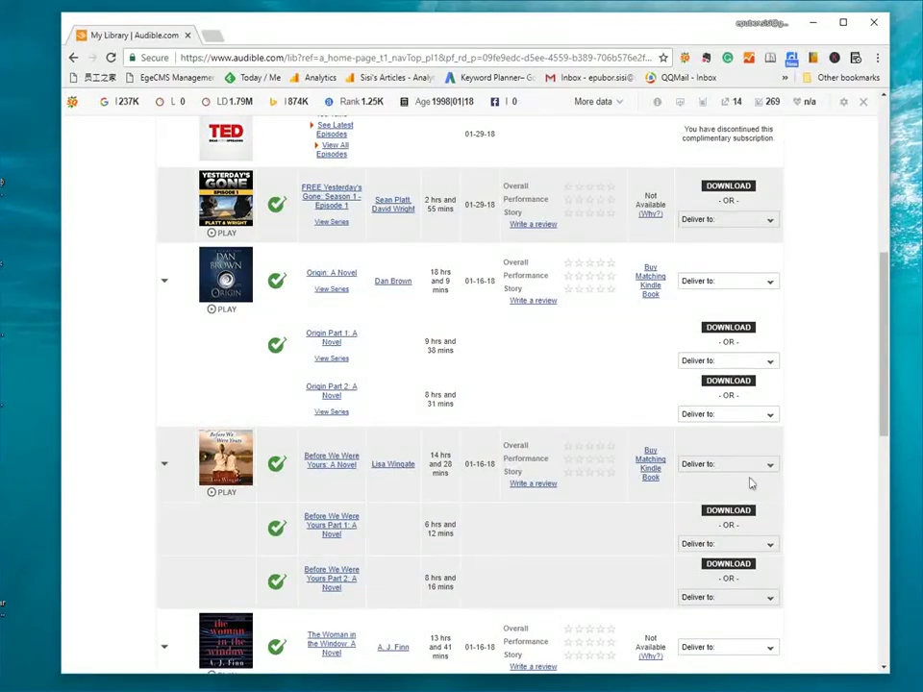
left_click(731, 512)
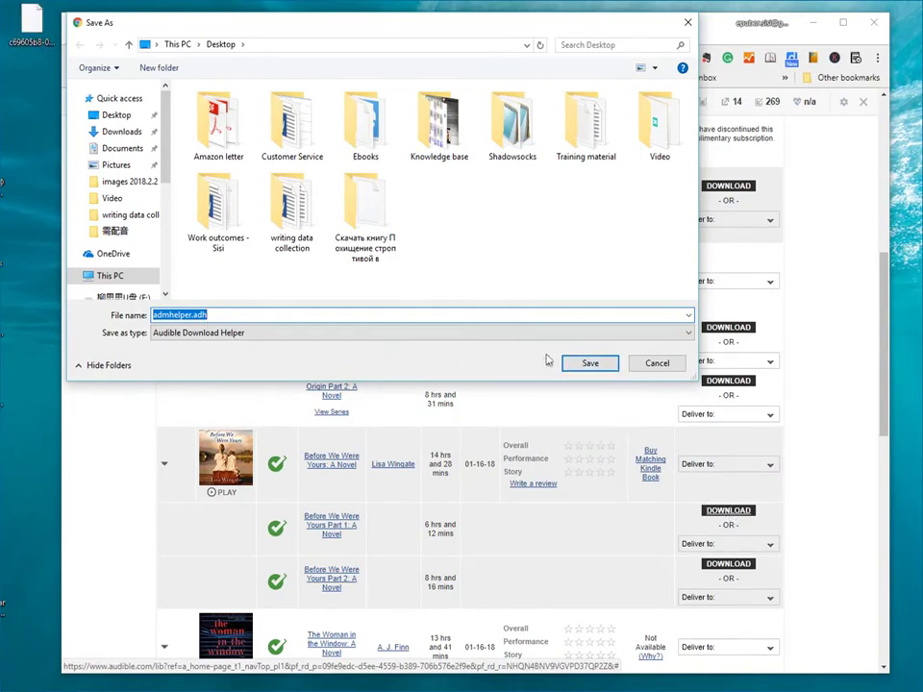
left_click(595, 367)
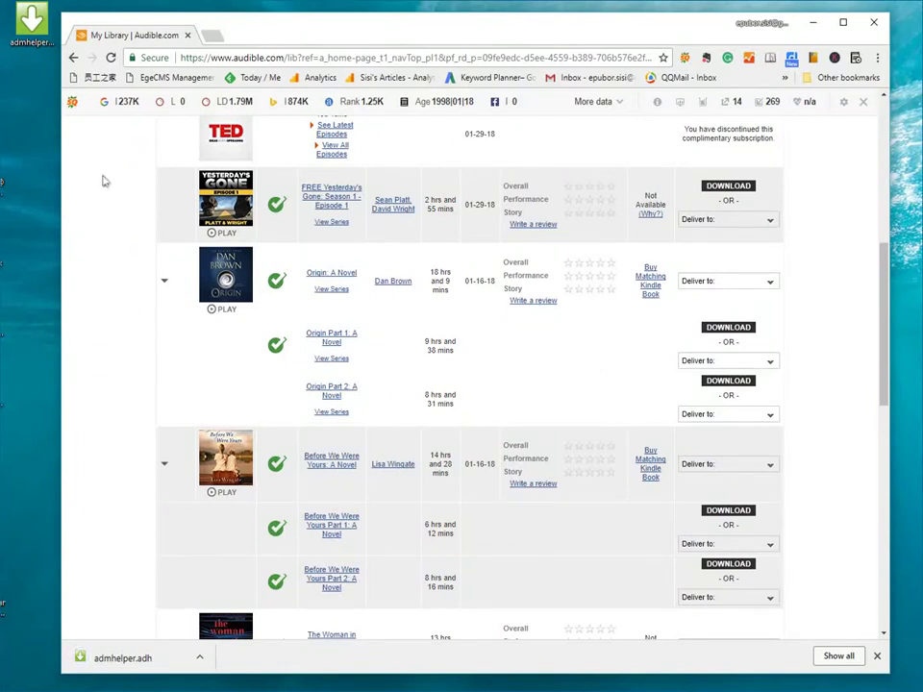
Step: Run admhelper.adh to download Before We Were Yours Part 1 into Audible\Programs\Downloads, and locate the downloaded file in its folder
left_click(43, 33)
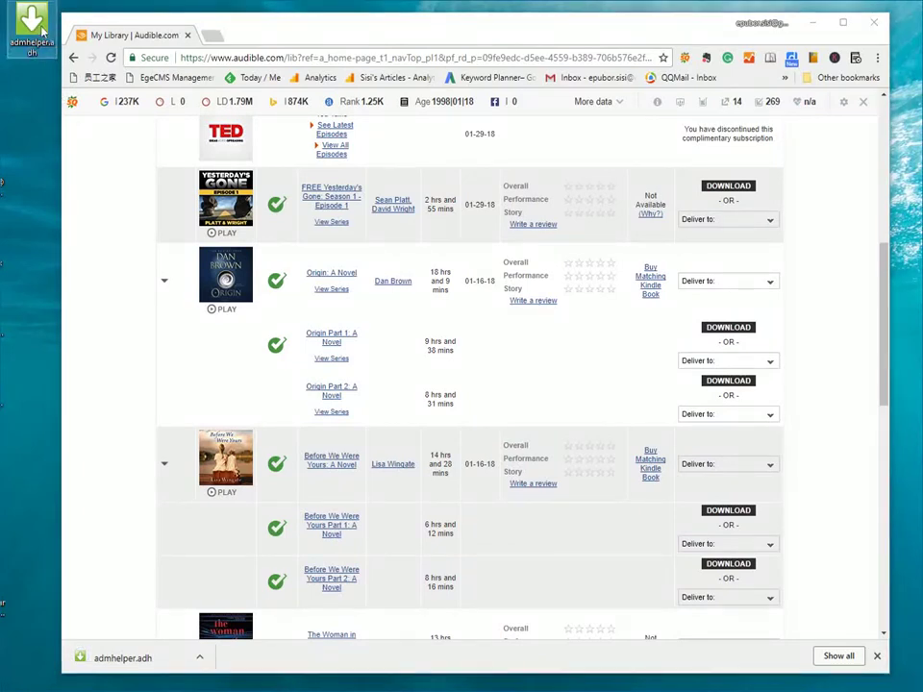
double_click(42, 33)
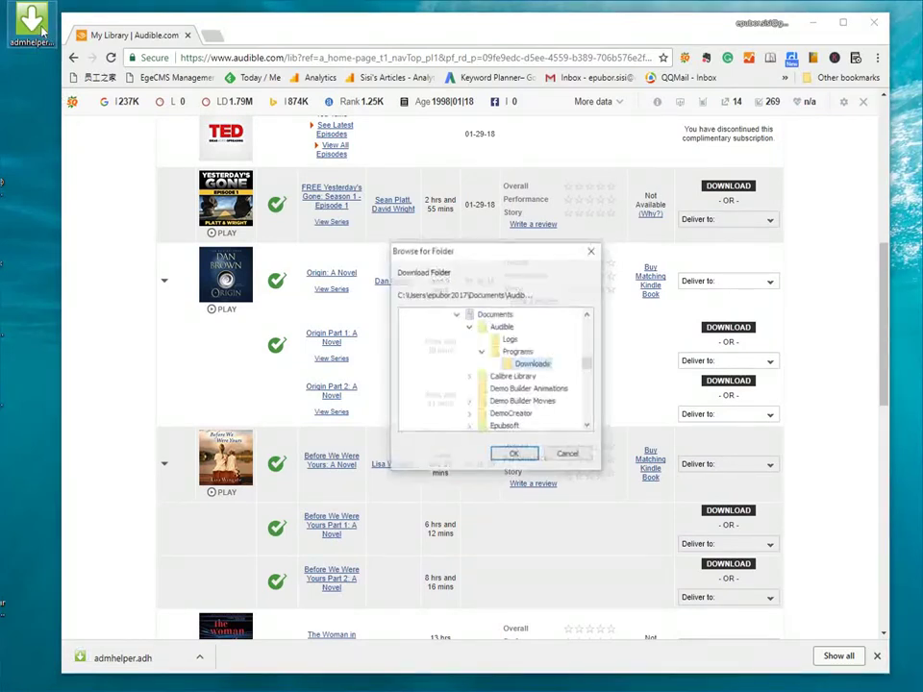
left_click(514, 456)
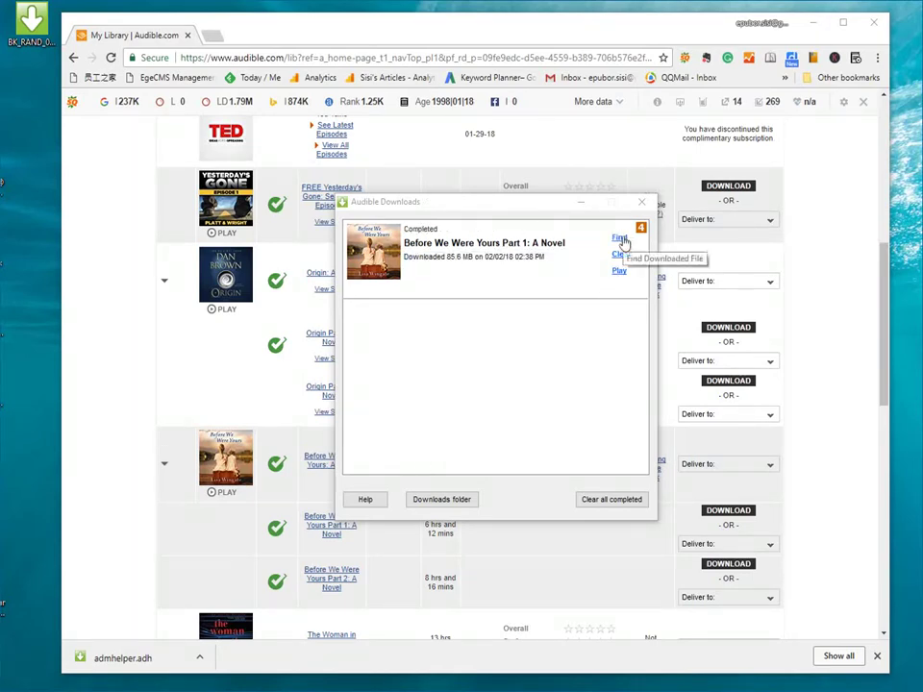
left_click(621, 240)
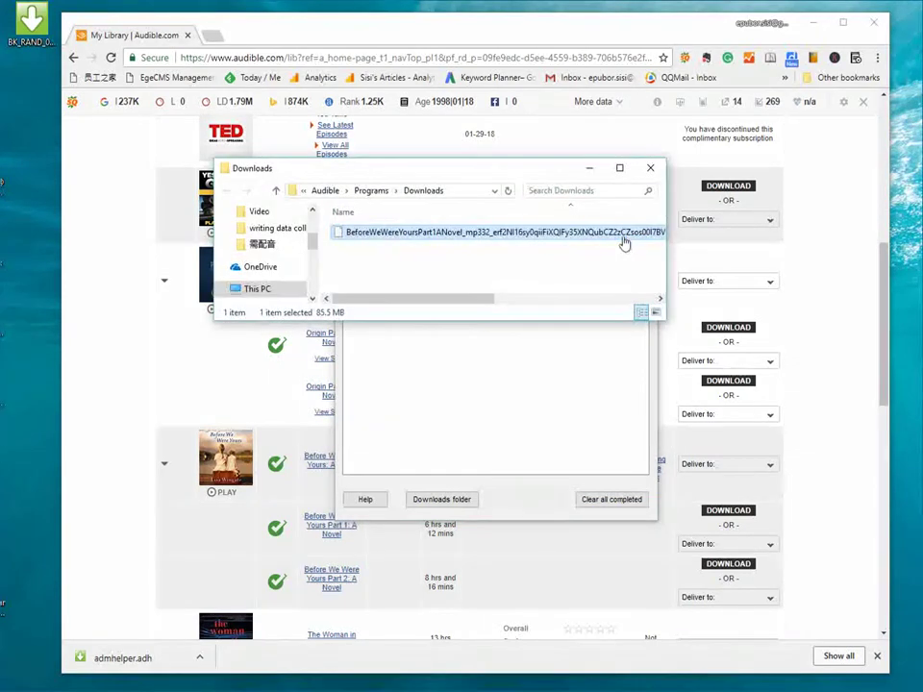
left_click_drag(488, 305, 597, 319)
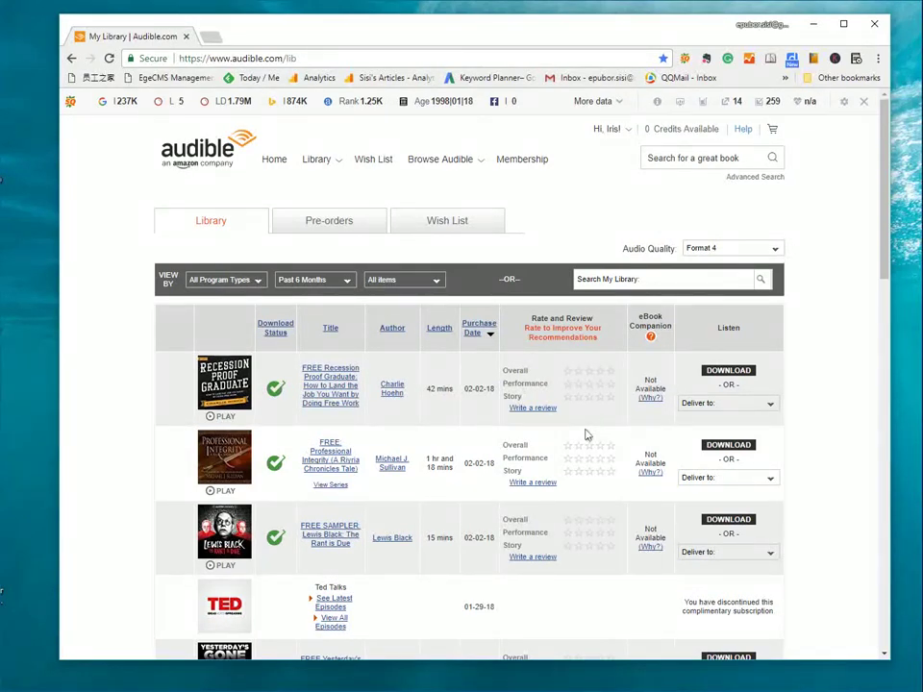
Step: Set the audio quality to Enhanced and download "FREE SAMPLER: Lewis Black: The Rant is Due", saving admhelper.adh to the Desktop
left_click(776, 248)
left_click(729, 261)
left_click(723, 522)
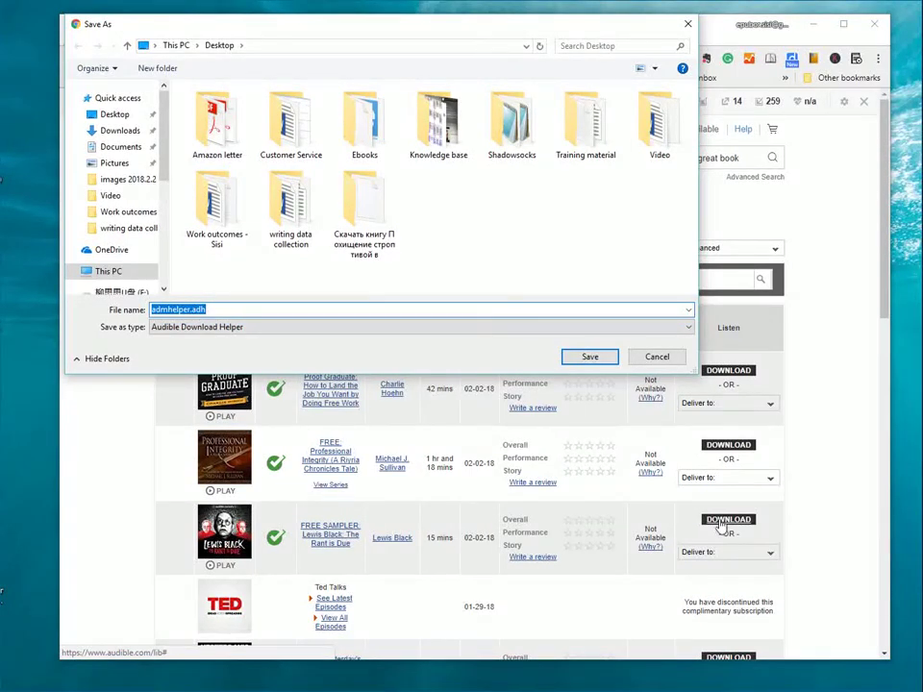
left_click(599, 359)
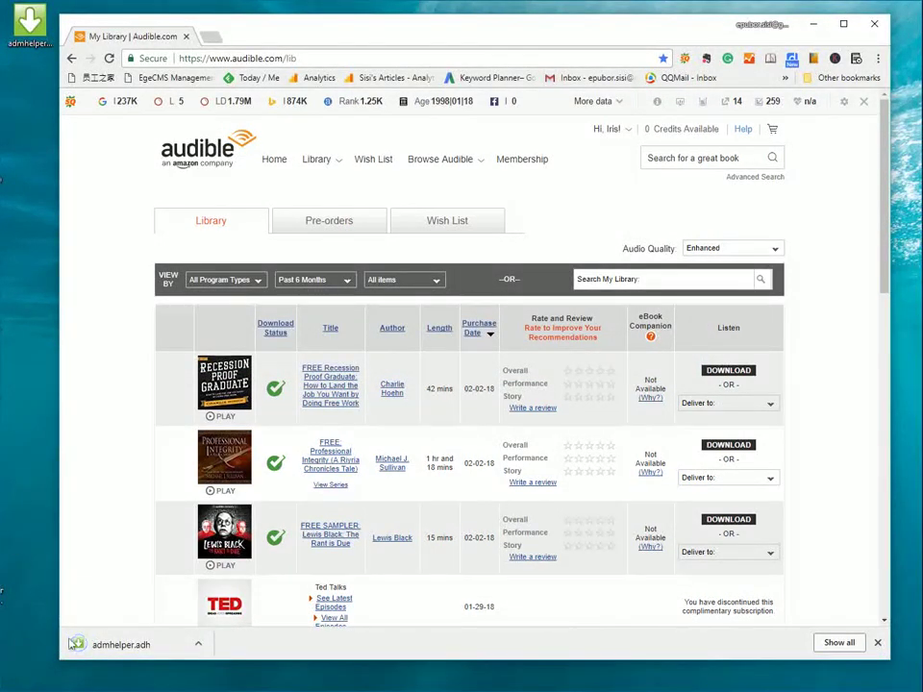
Step: Run the new admhelper.adh to download the Lewis Black sampler into Audible\Programs\Downloads, and locate the file to check its type
left_click(32, 24)
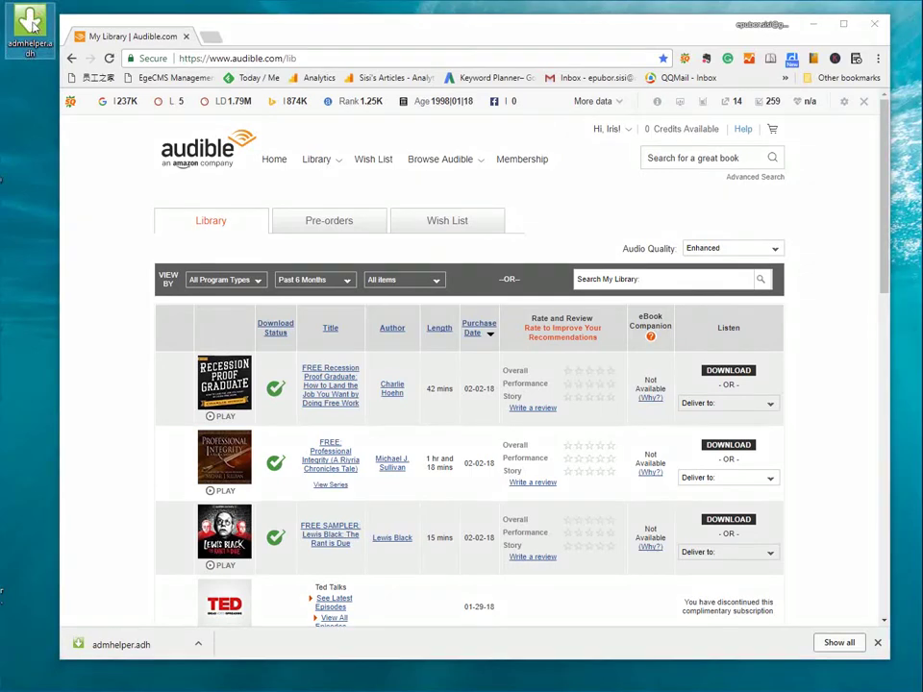
double_click(31, 24)
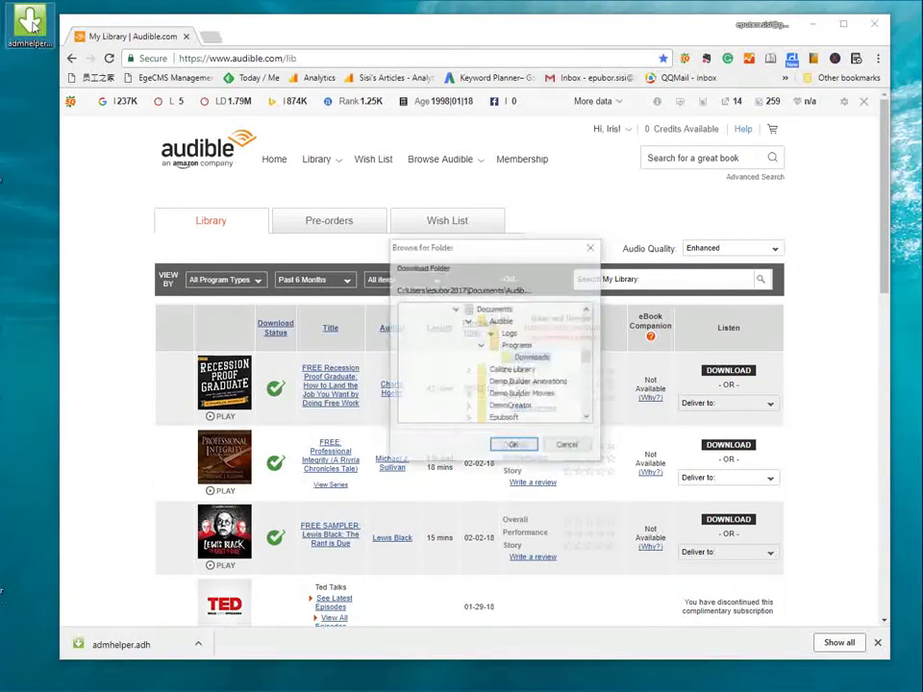
left_click(516, 447)
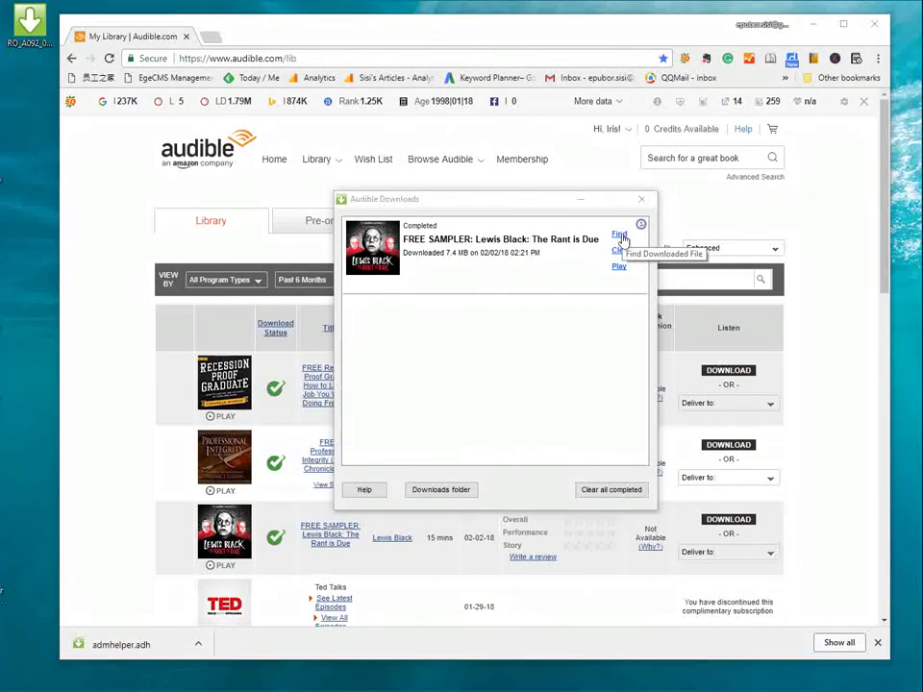
left_click(619, 235)
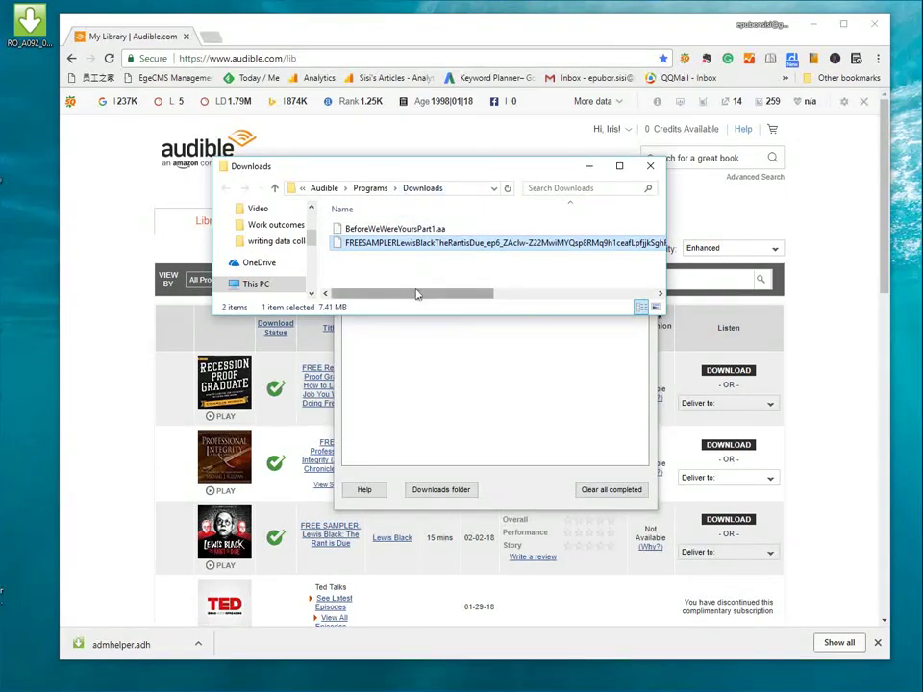
left_click_drag(416, 295, 554, 294)
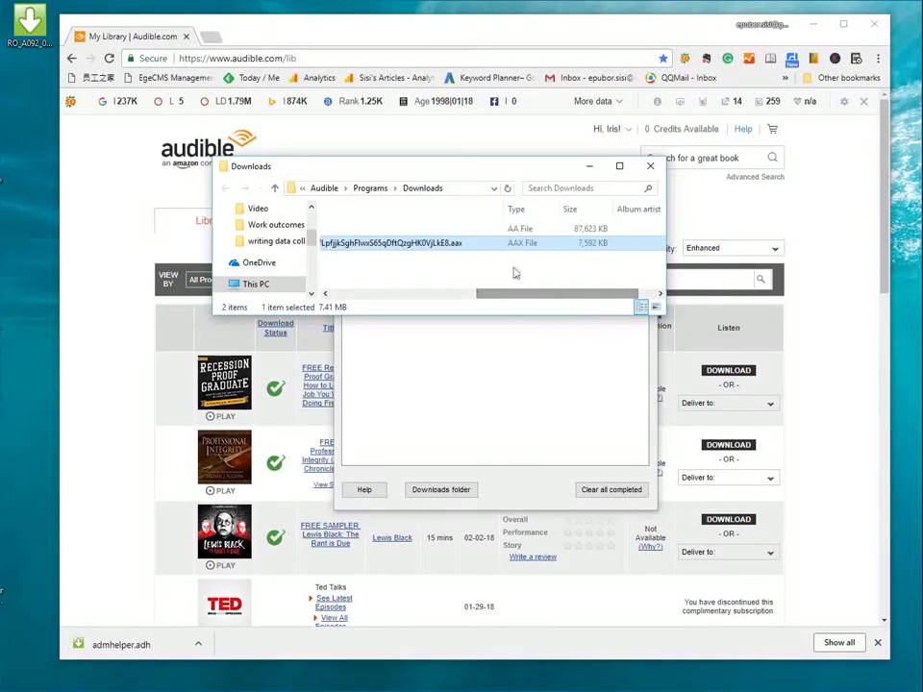